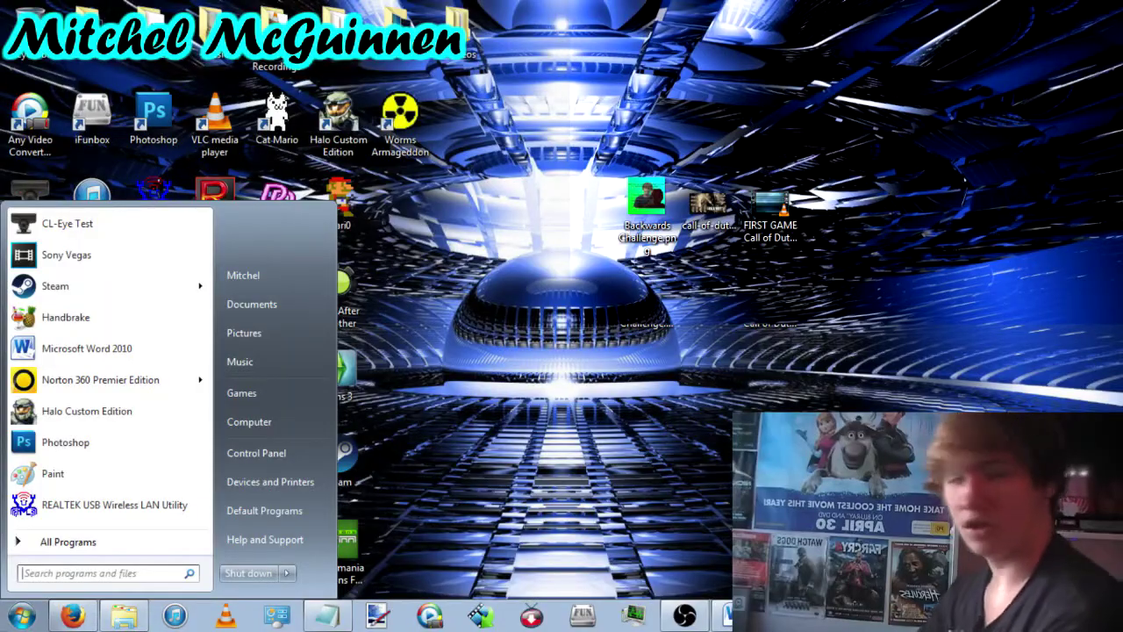
Launch regedit.exe through the Run dialog found by searching 'run' in the Start menu.
text(run)
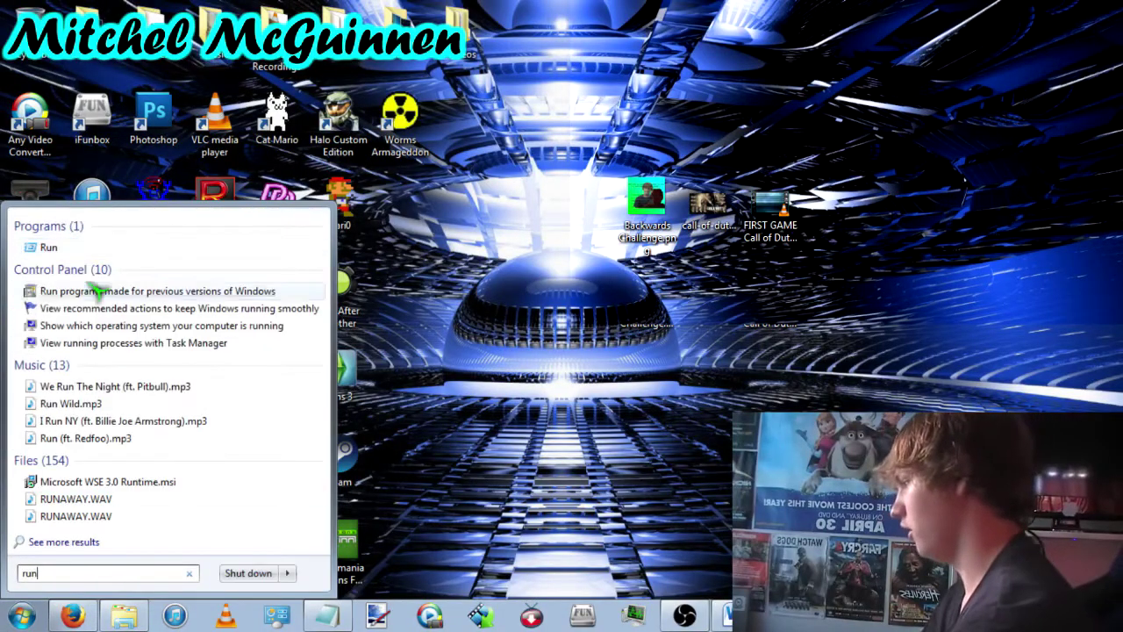
key(Return)
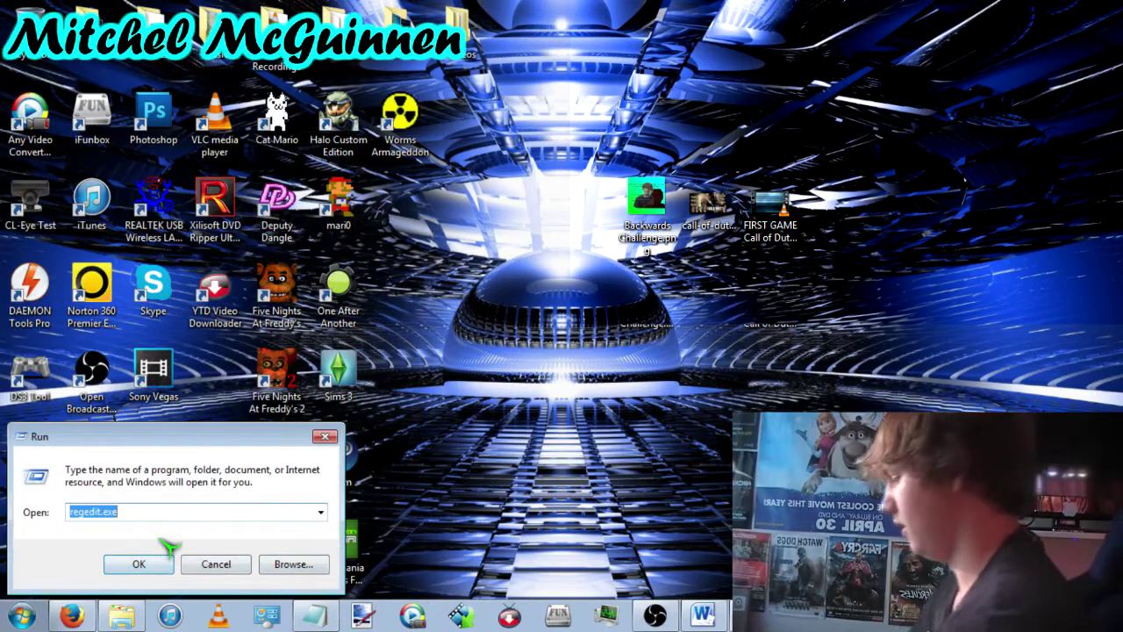
text(re)
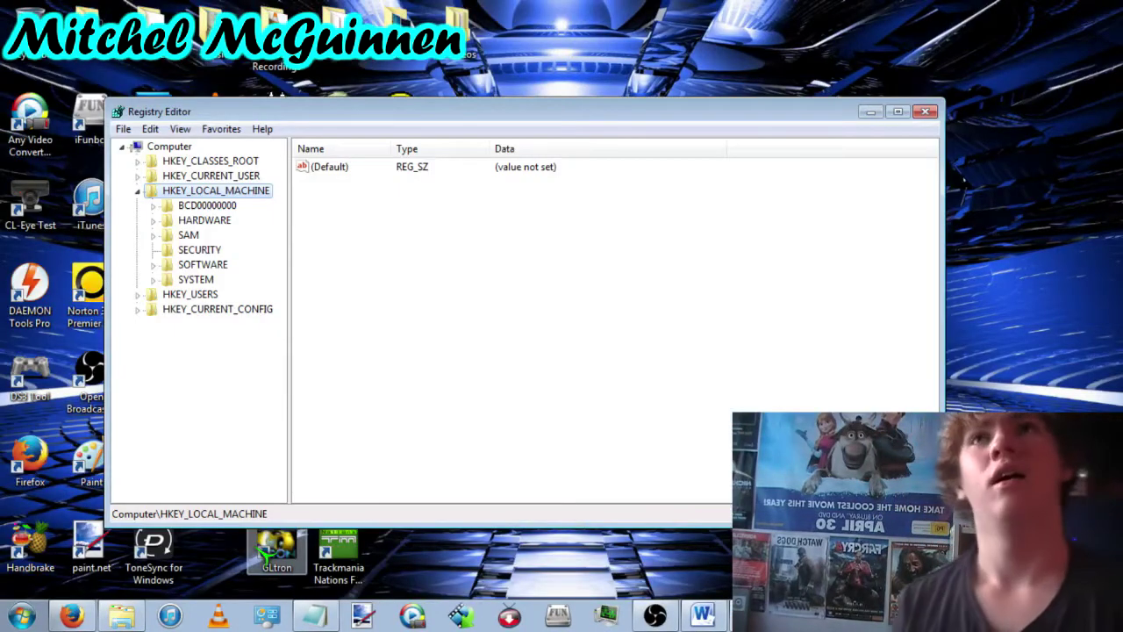
key(super)
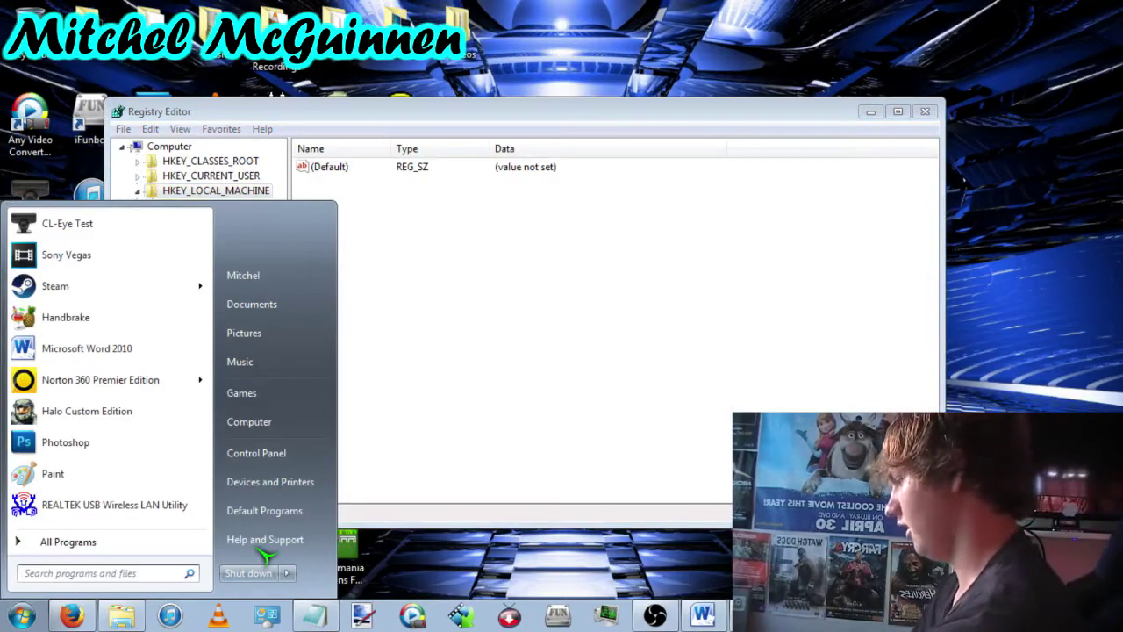
Search the Start menu for 'reg' and bring up the regedit.exe result's context menu.
text(regedi)
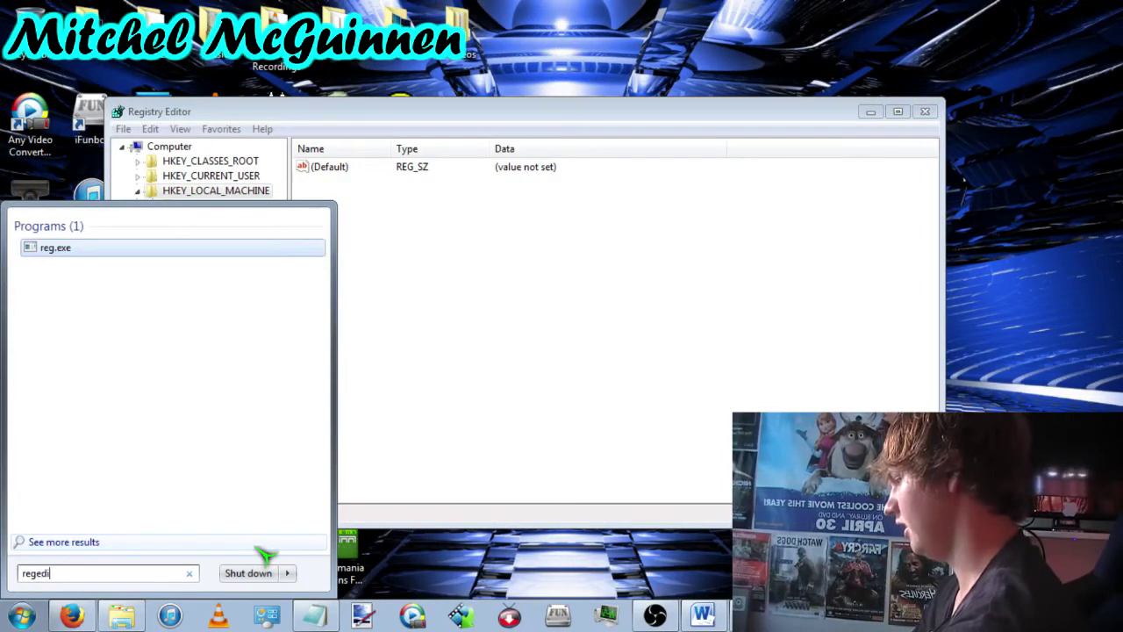
right_click(101, 247)
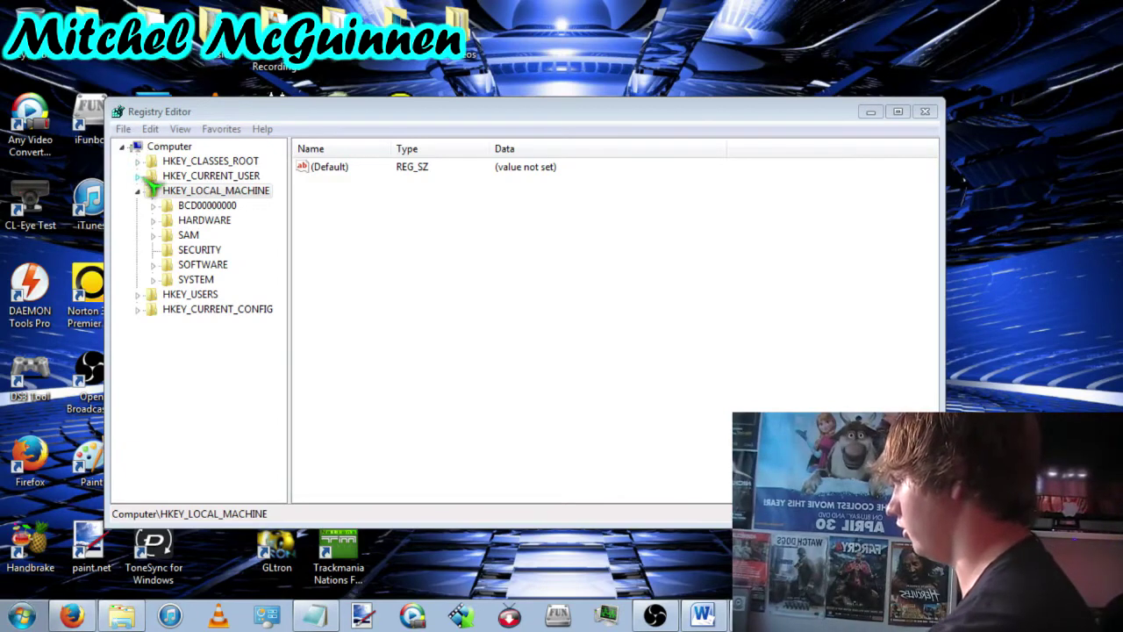
Expand the tree path HKEY_LOCAL_MACHINE > SOFTWARE > Microsoft > Windows > CurrentVersion.
click(140, 189)
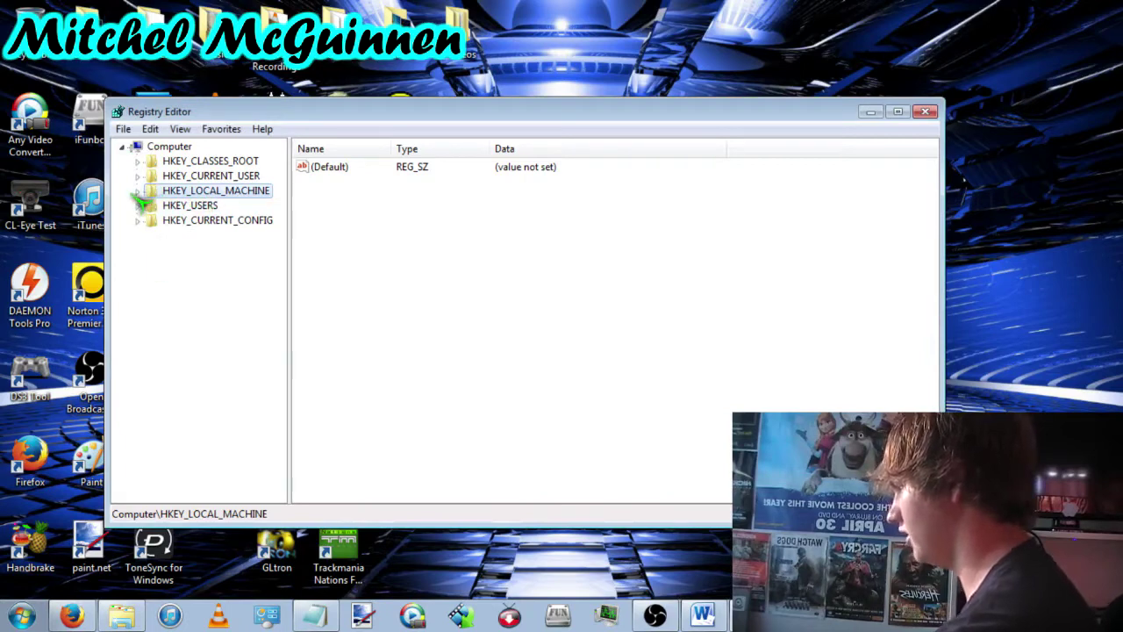
click(138, 191)
click(156, 266)
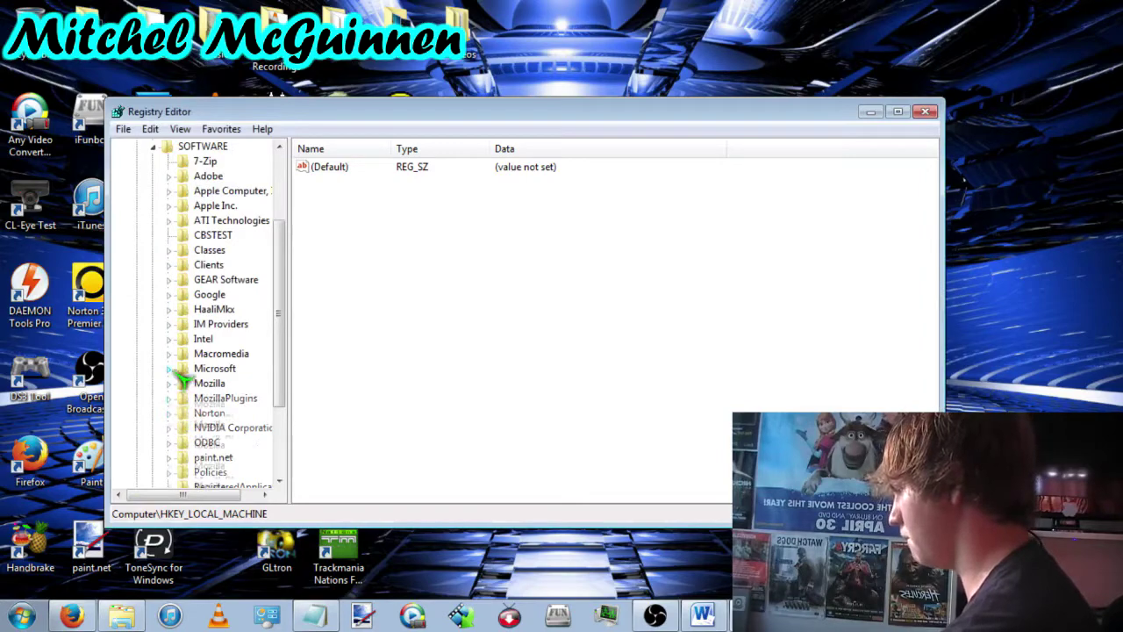
click(170, 368)
drag(283, 236, 288, 421)
click(186, 456)
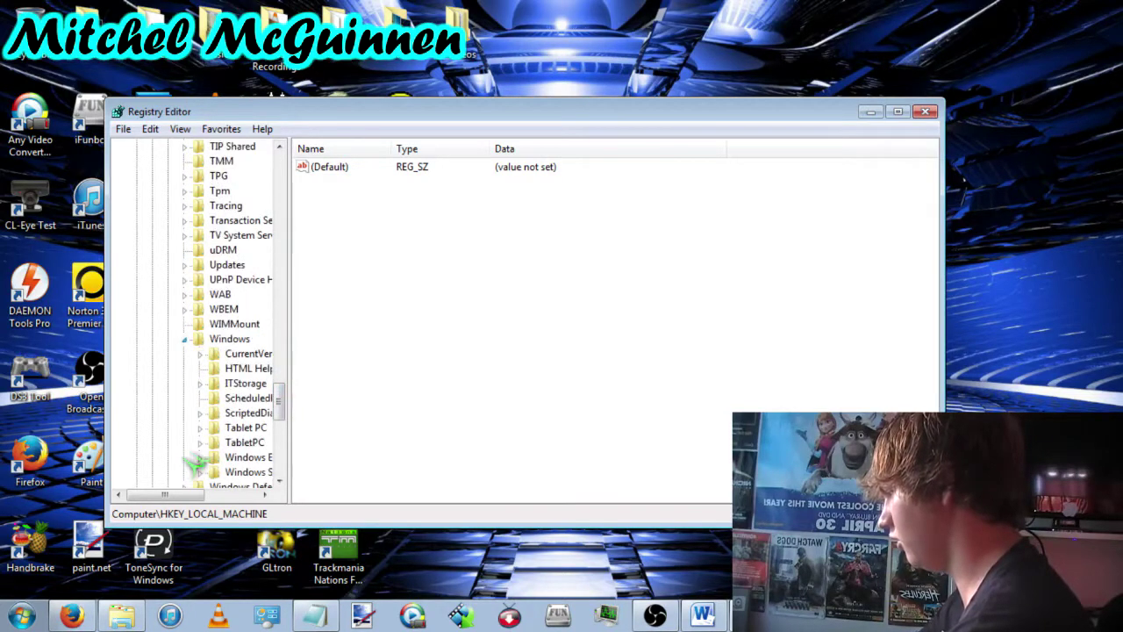
click(200, 354)
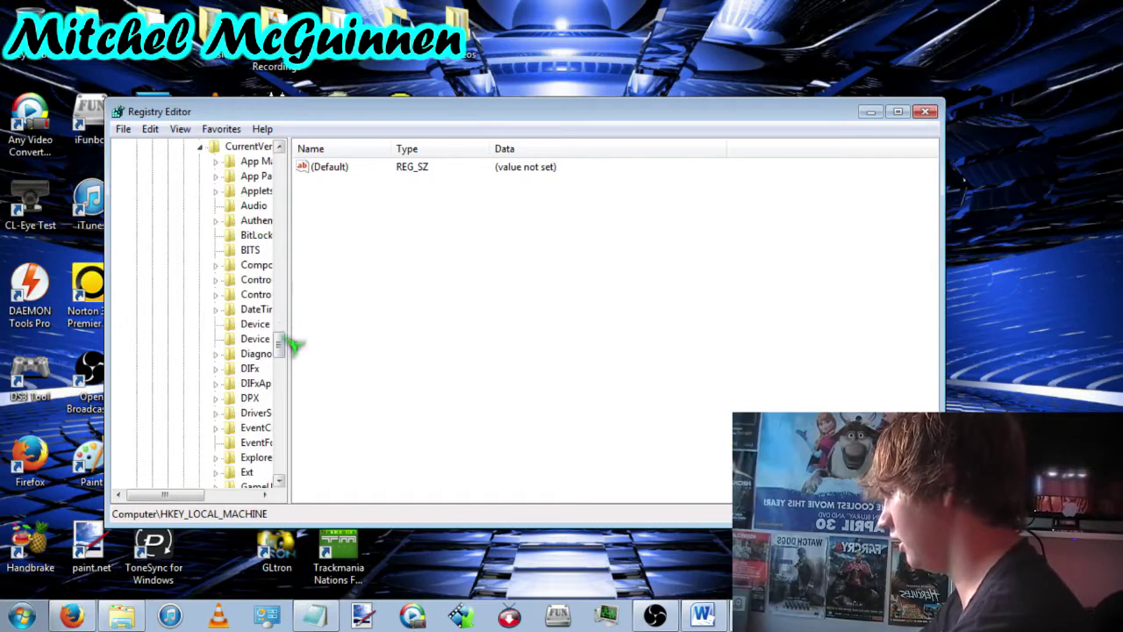
drag(288, 346, 286, 411)
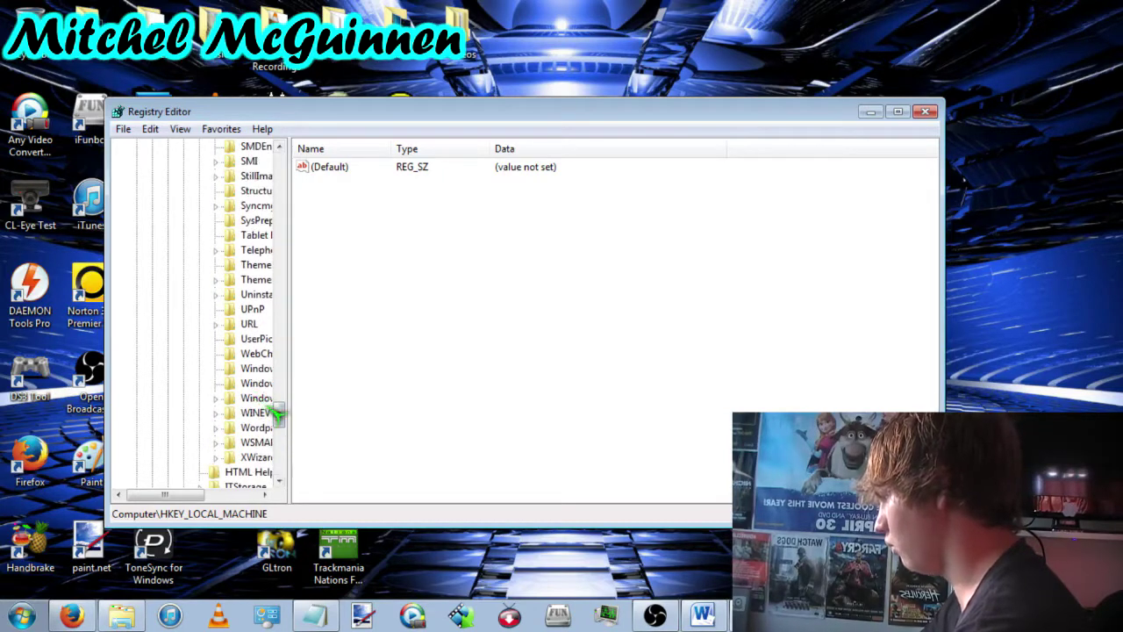
Expand Explorer under CurrentVersion, then AppKey, showing numbered subkeys 15, 16, 17, 18 and 7.
drag(286, 418, 283, 348)
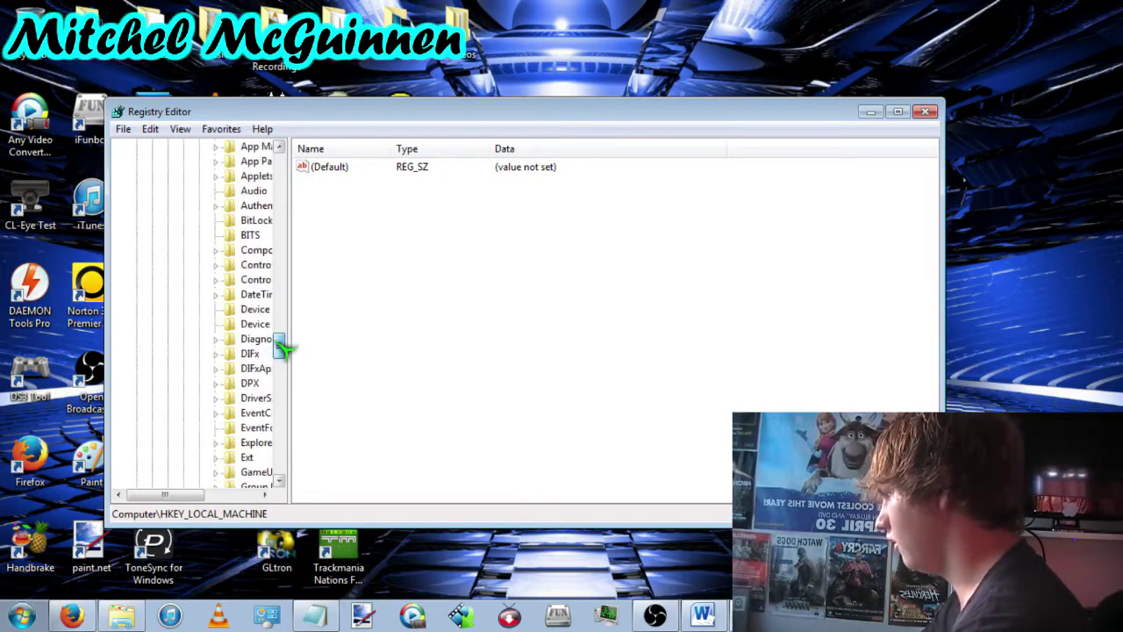
double_click(243, 443)
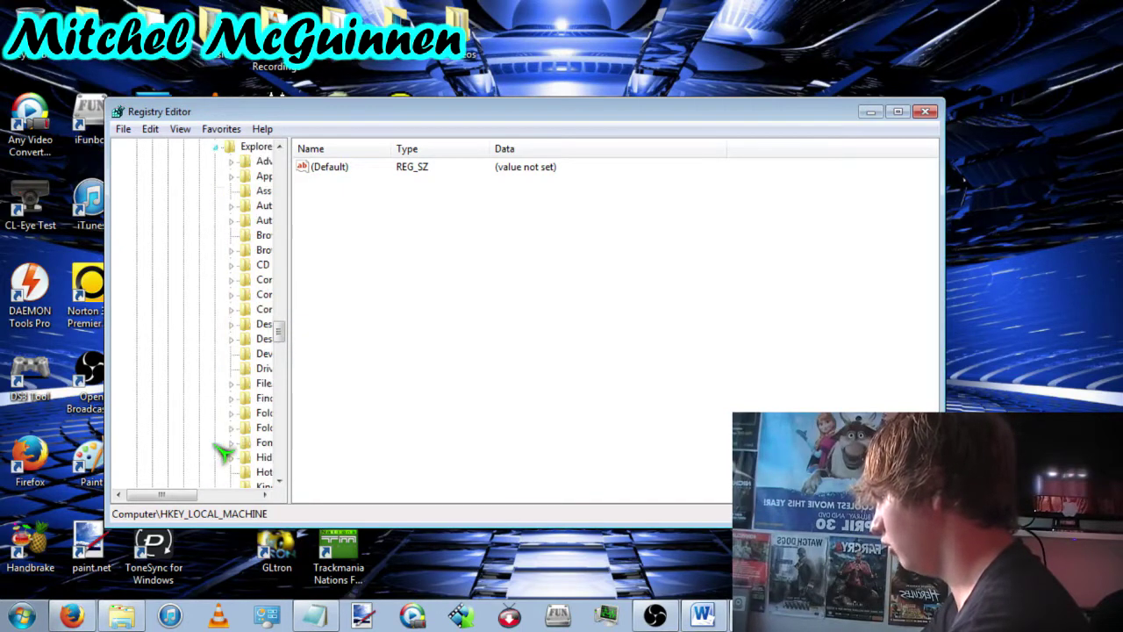
drag(201, 501, 235, 507)
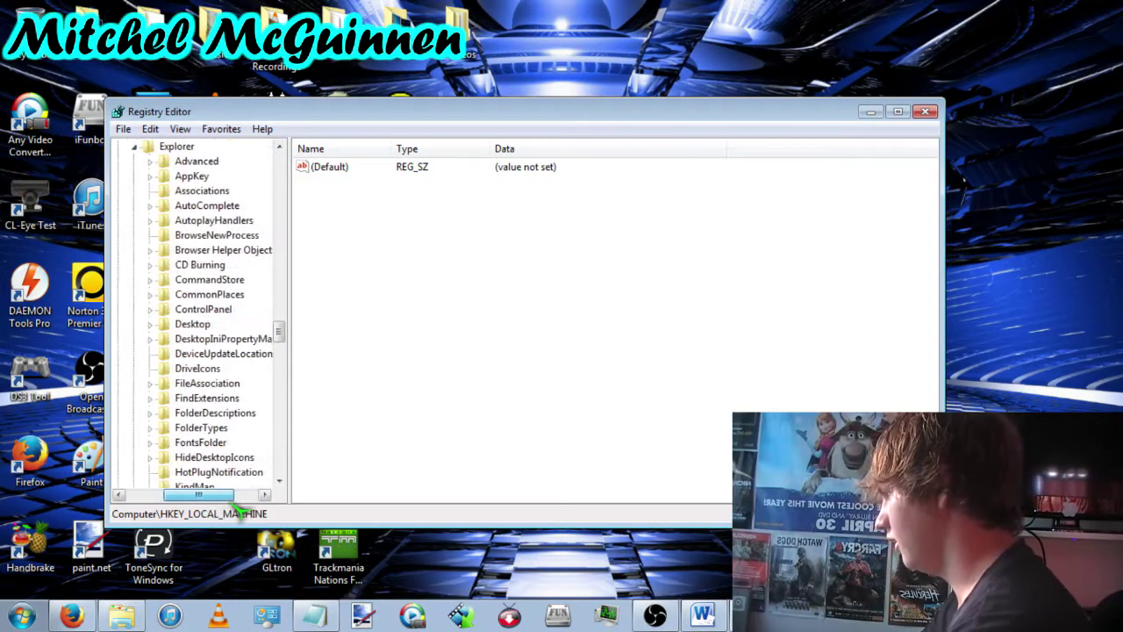
click(150, 177)
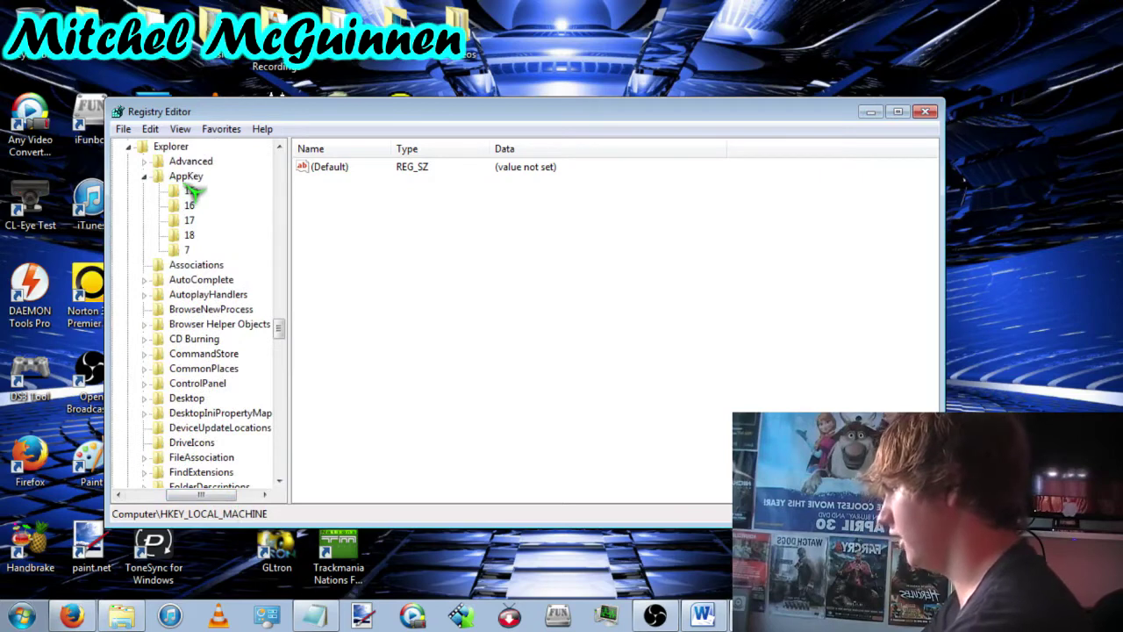
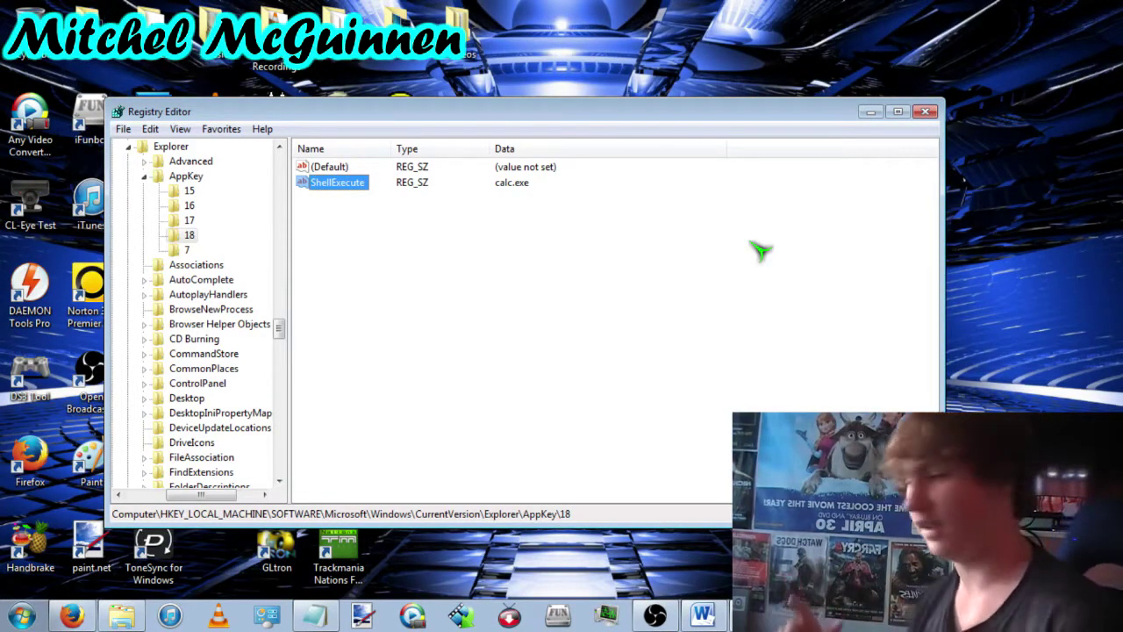
Confirm the calculator key launches Calculator, then compare the AppKey 16, 17 and 18 values.
key(XF86Calculator)
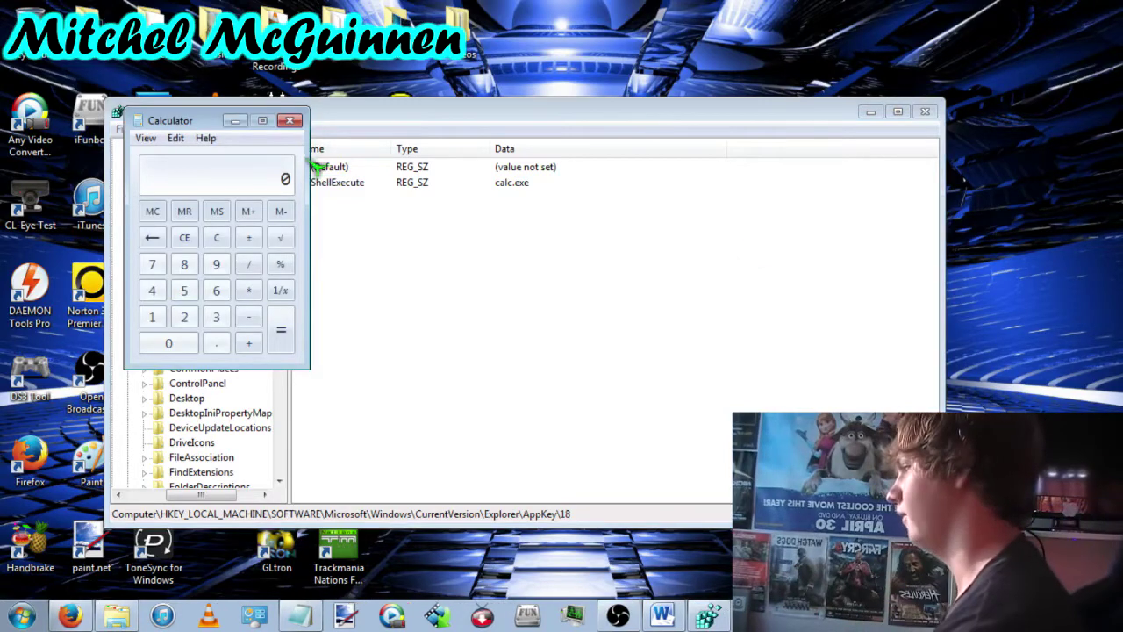
click(289, 120)
click(190, 205)
click(190, 220)
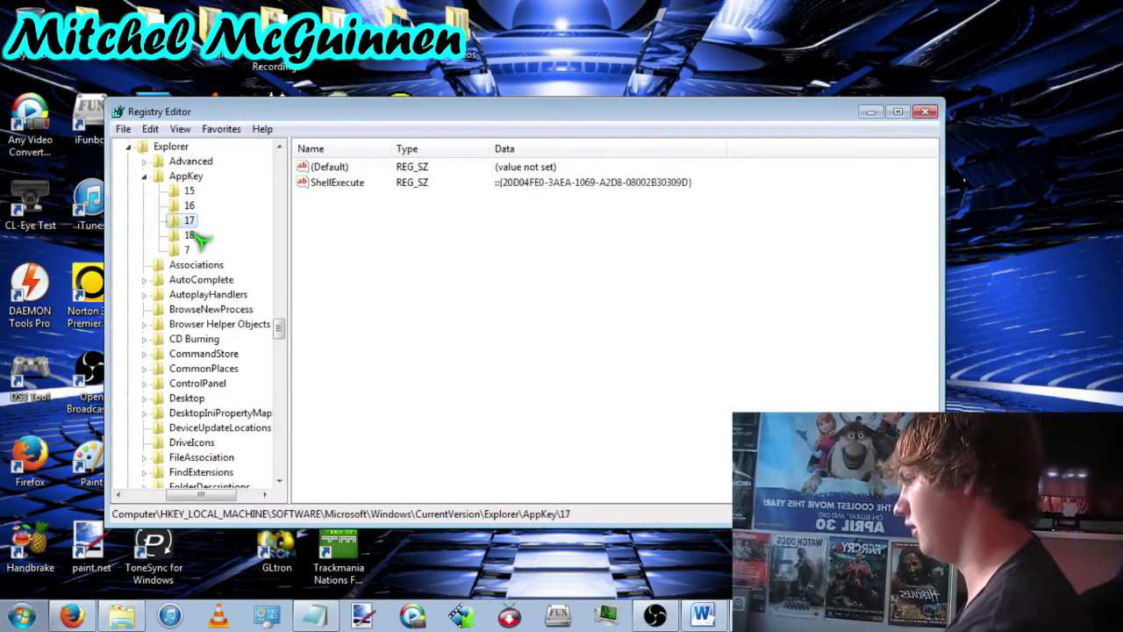
click(189, 235)
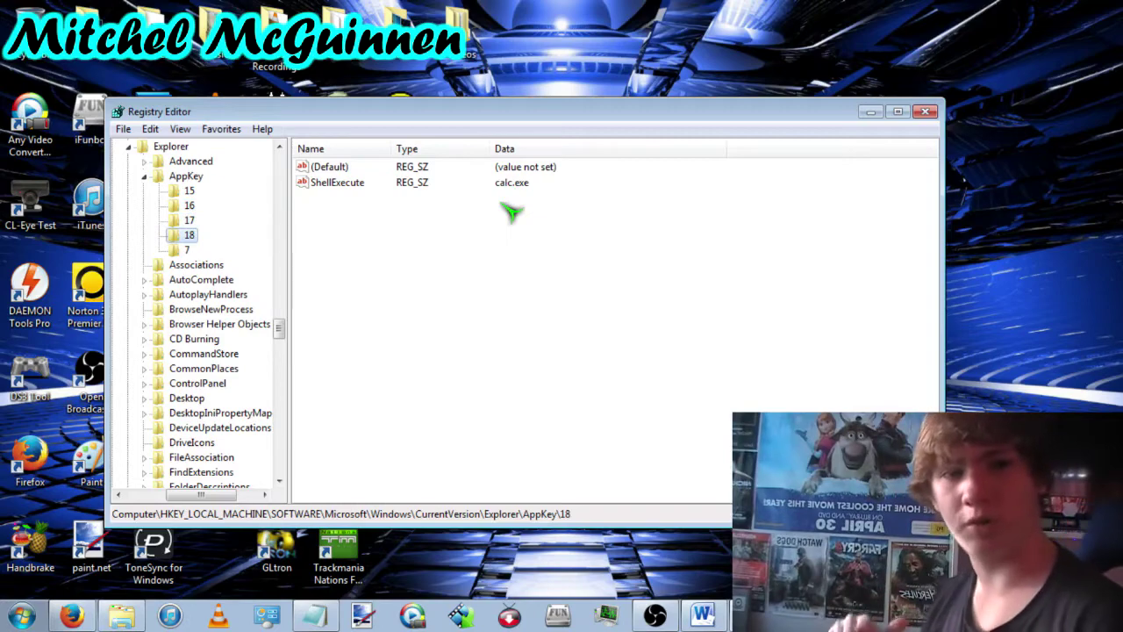
Open the ShellExecute value and its context menu, backing out without changing calc.exe.
double_click(349, 183)
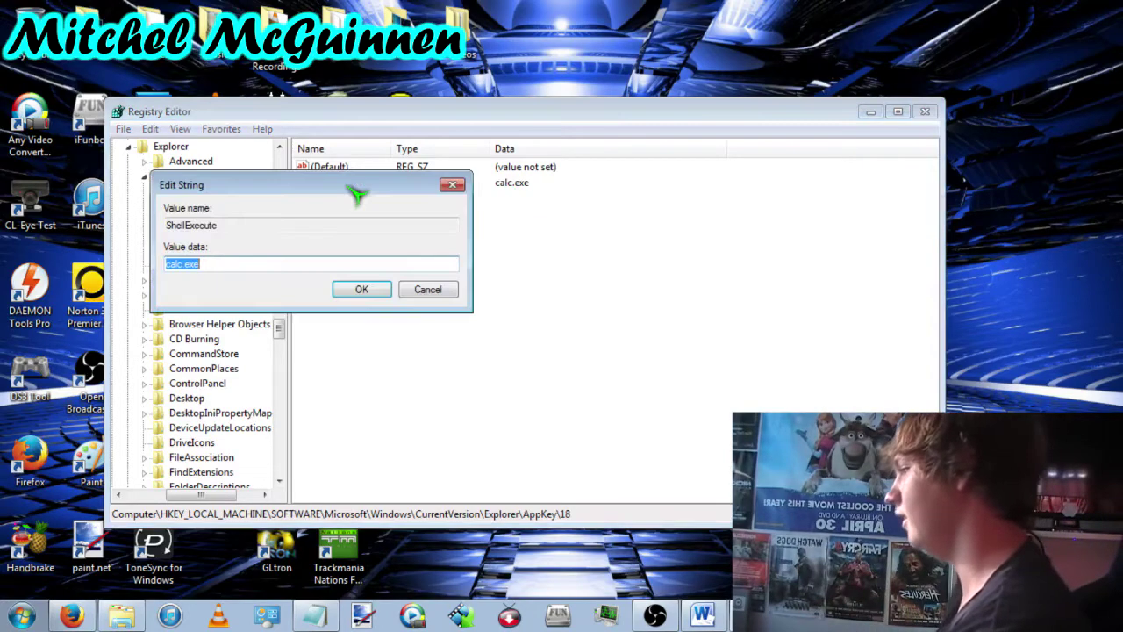
text(A)
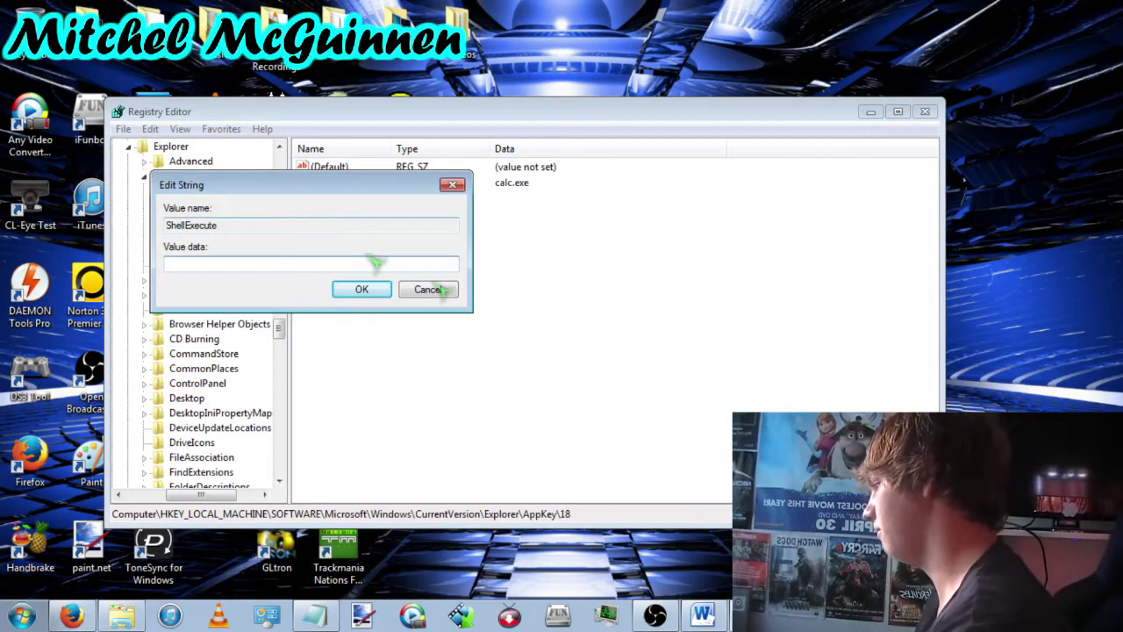
click(428, 289)
right_click(349, 183)
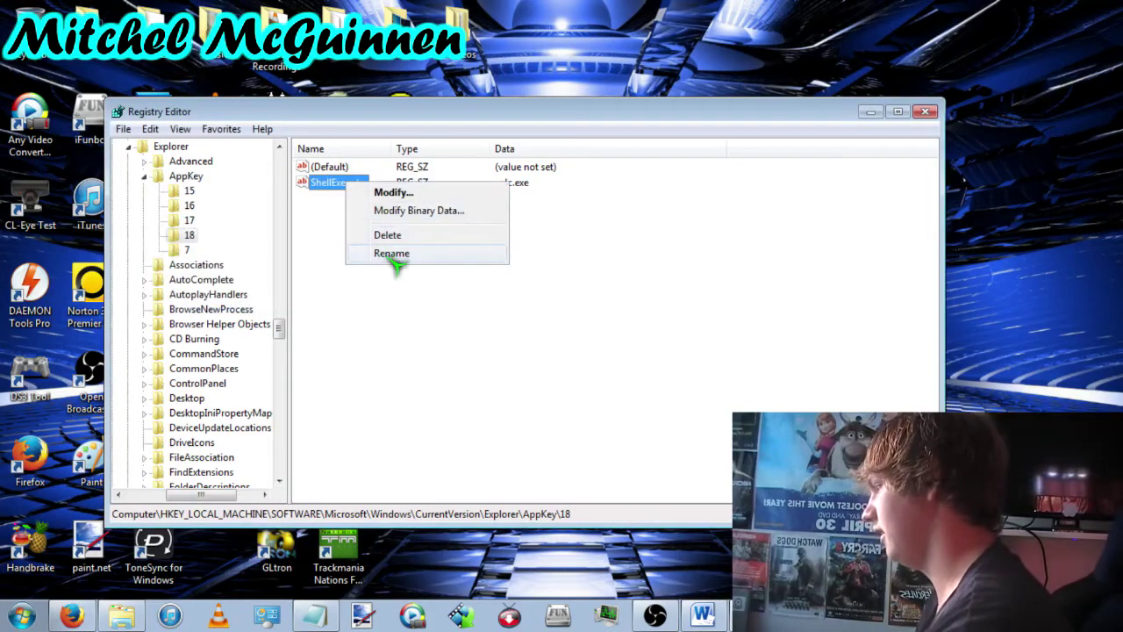
click(333, 199)
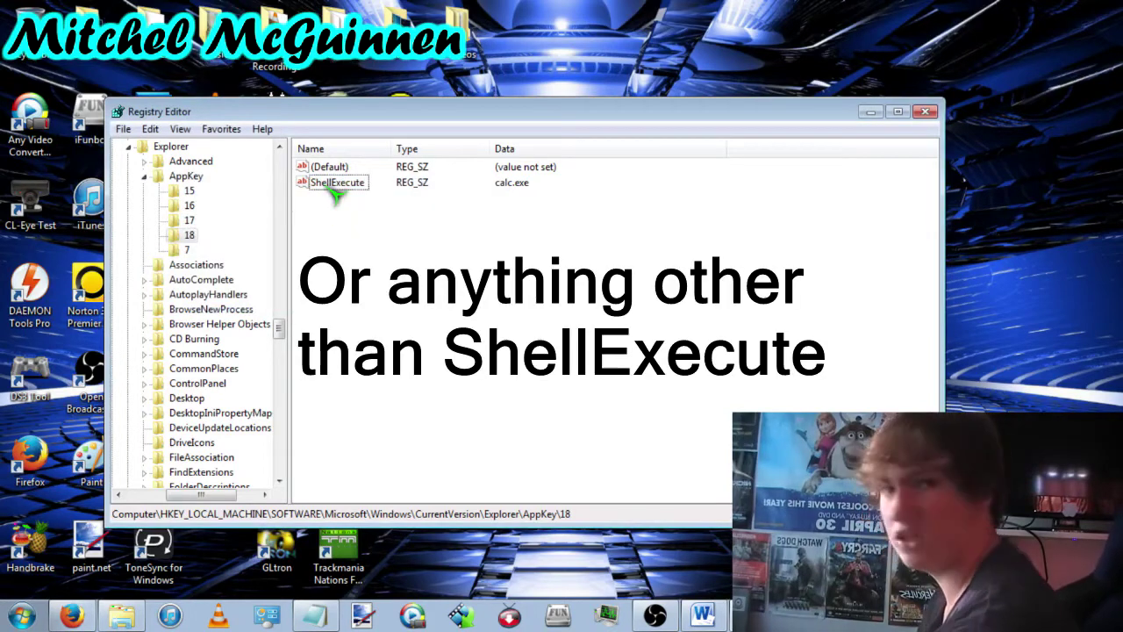
Cancel a ShellExecute rename, then begin typing the shutdown command over calc.exe.
right_click(336, 194)
click(379, 260)
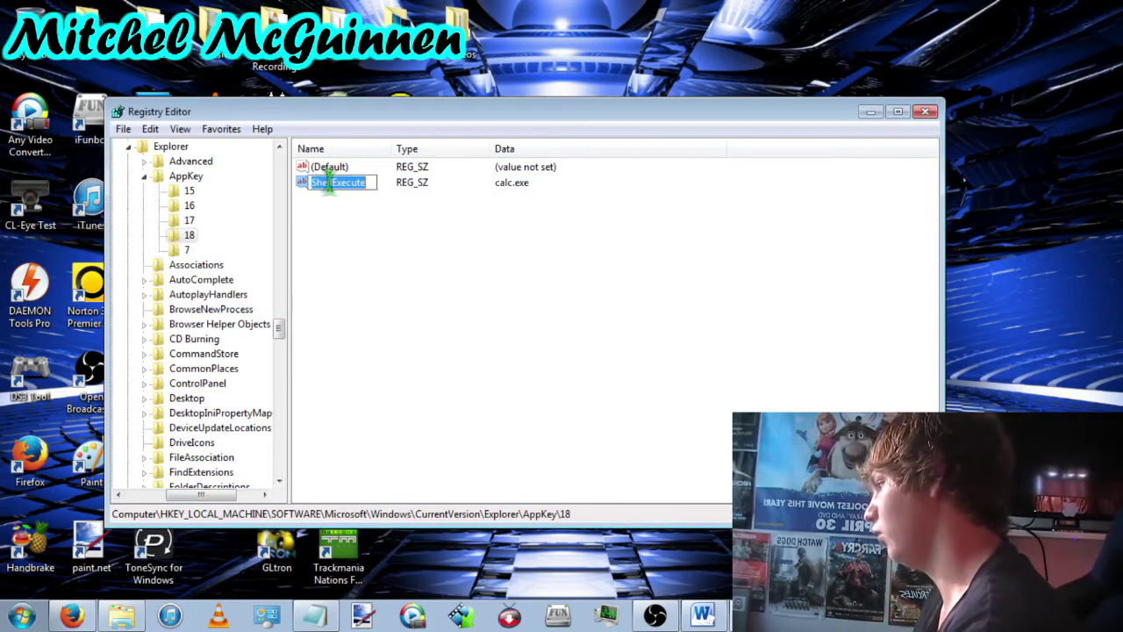
key(Return)
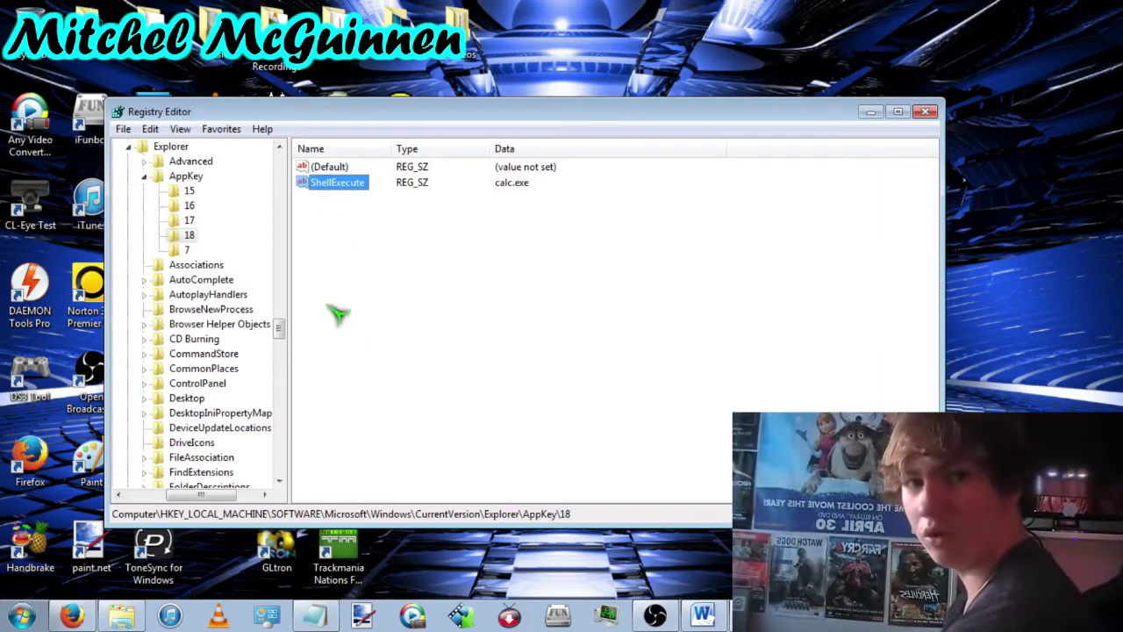
double_click(331, 184)
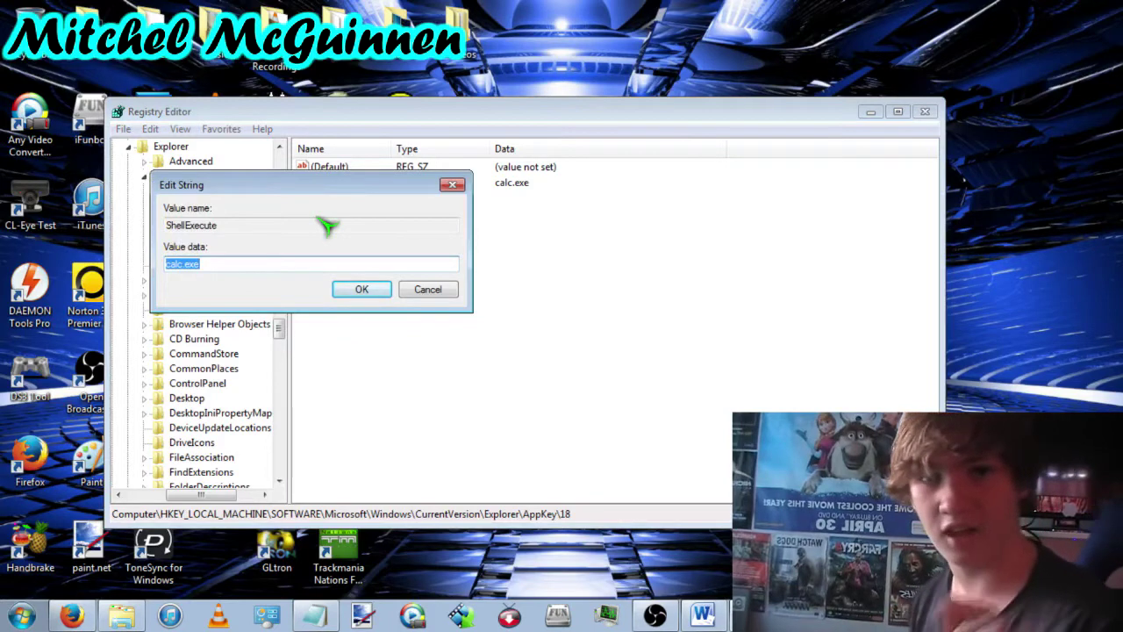
text(shutdown)
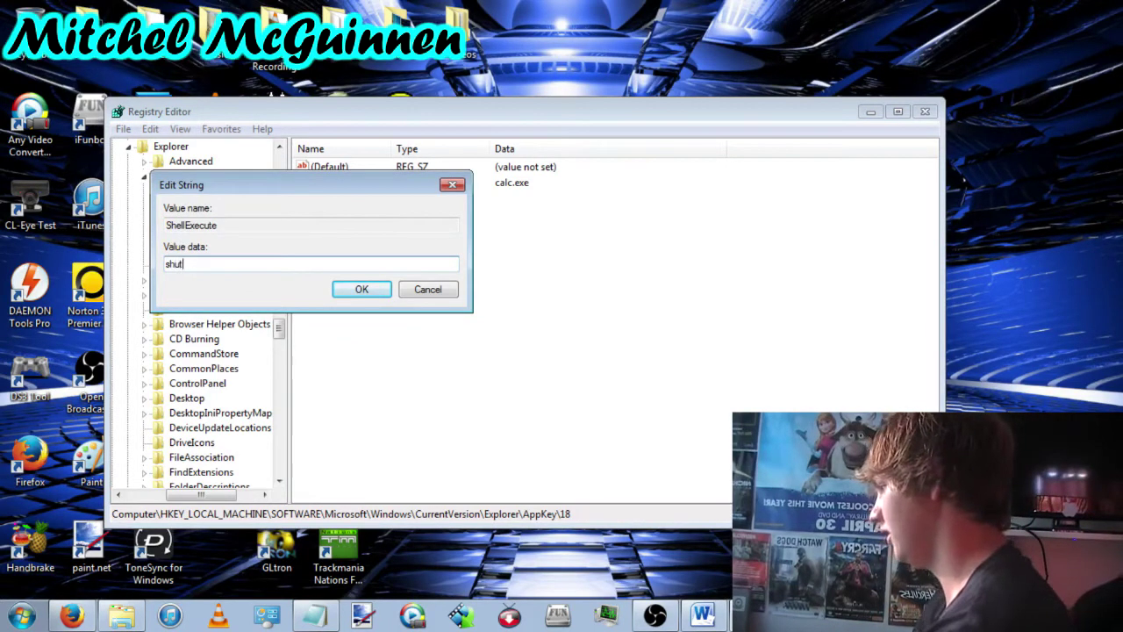
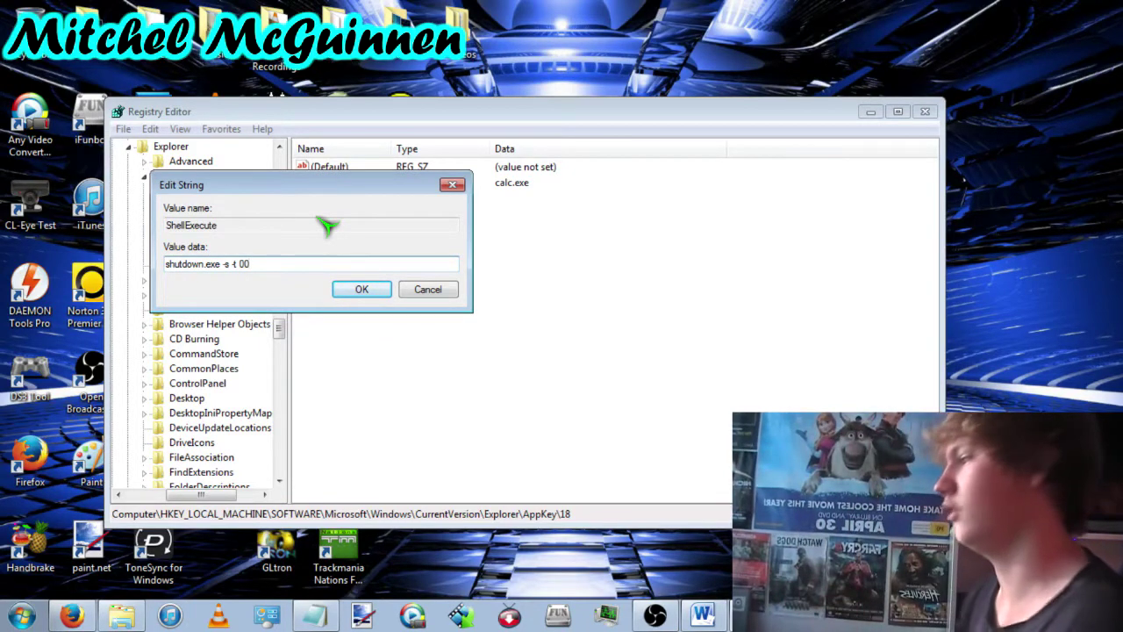
Confirm ShellExecute's new data 'shutdown.exe -s -t 00', replacing calc.exe.
click(362, 288)
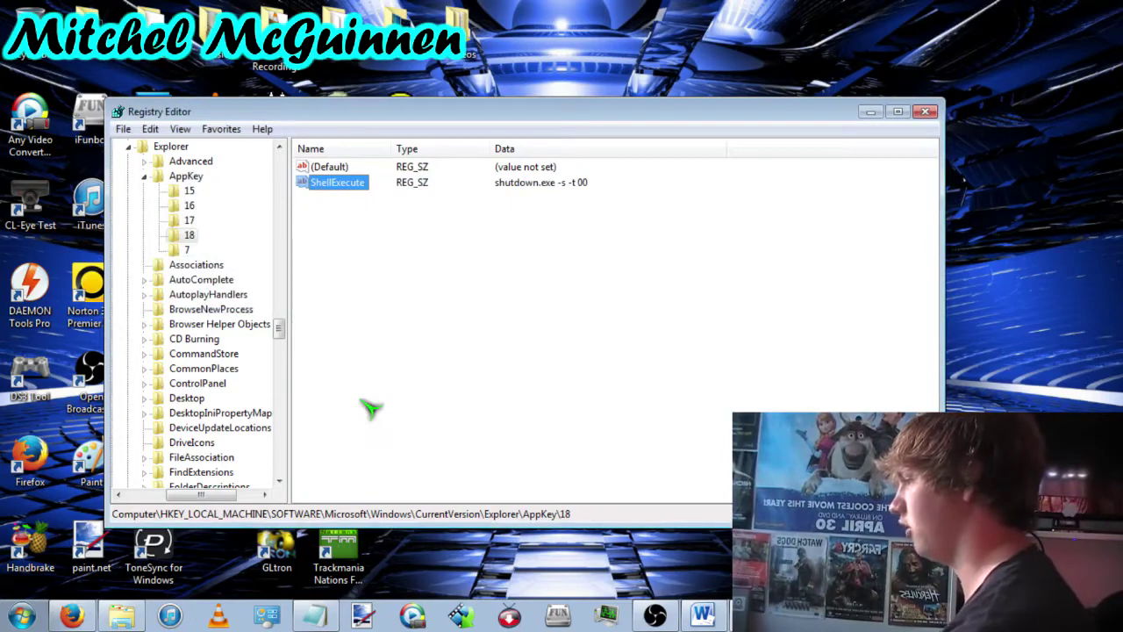